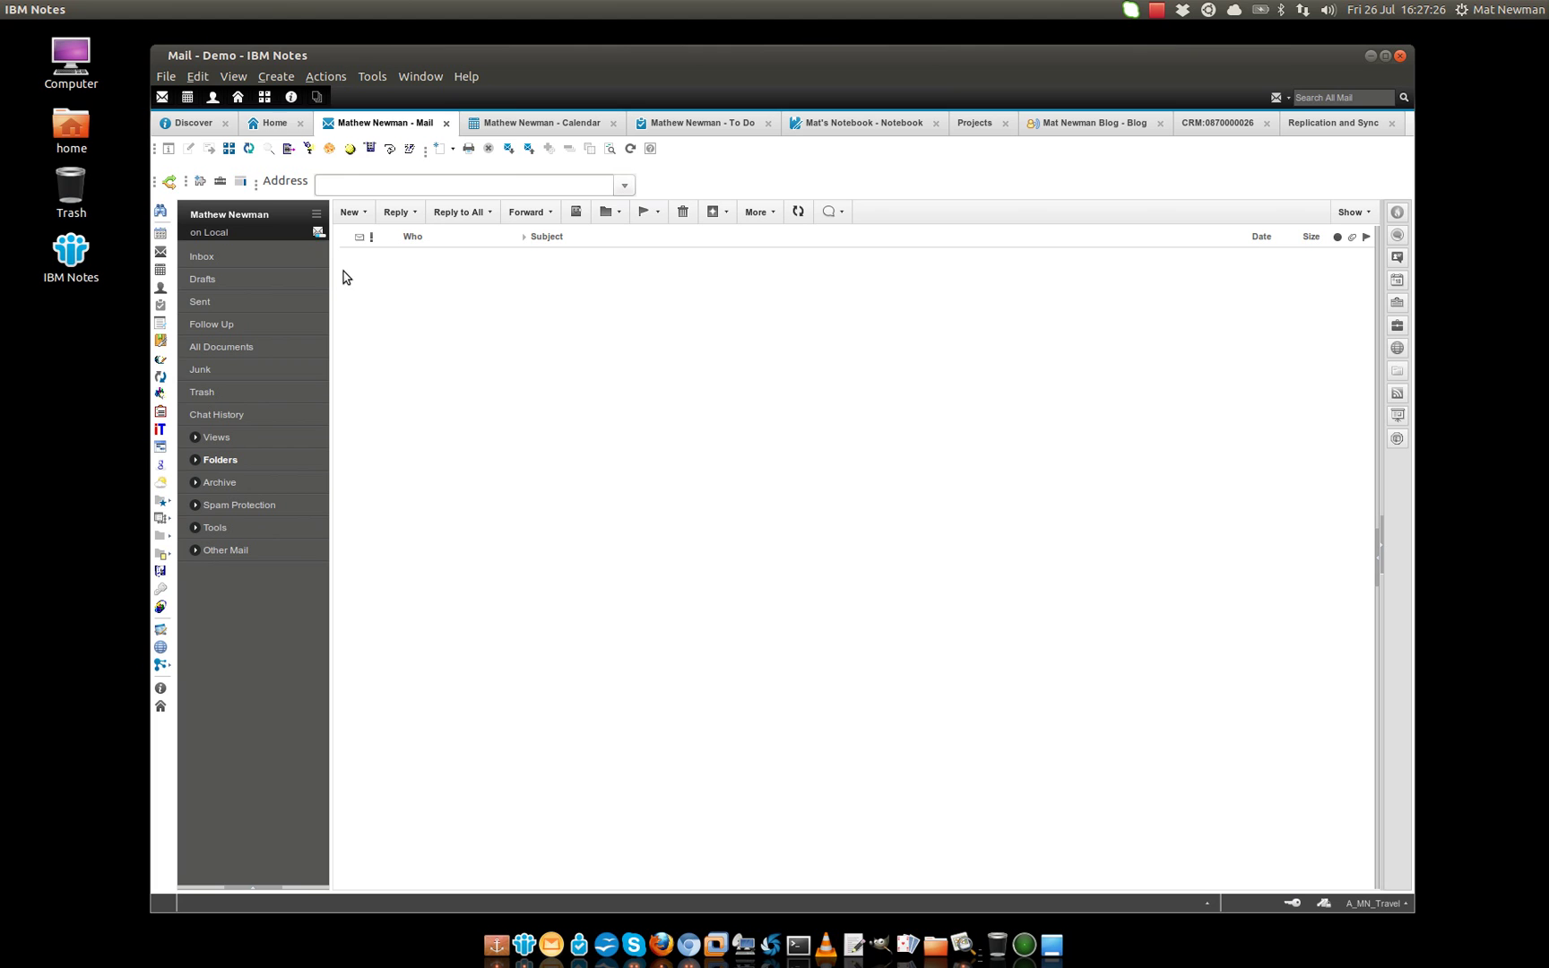
Create a new Phone Message from the Create > Special menu
left_click(276, 77)
mouse_move(290, 246)
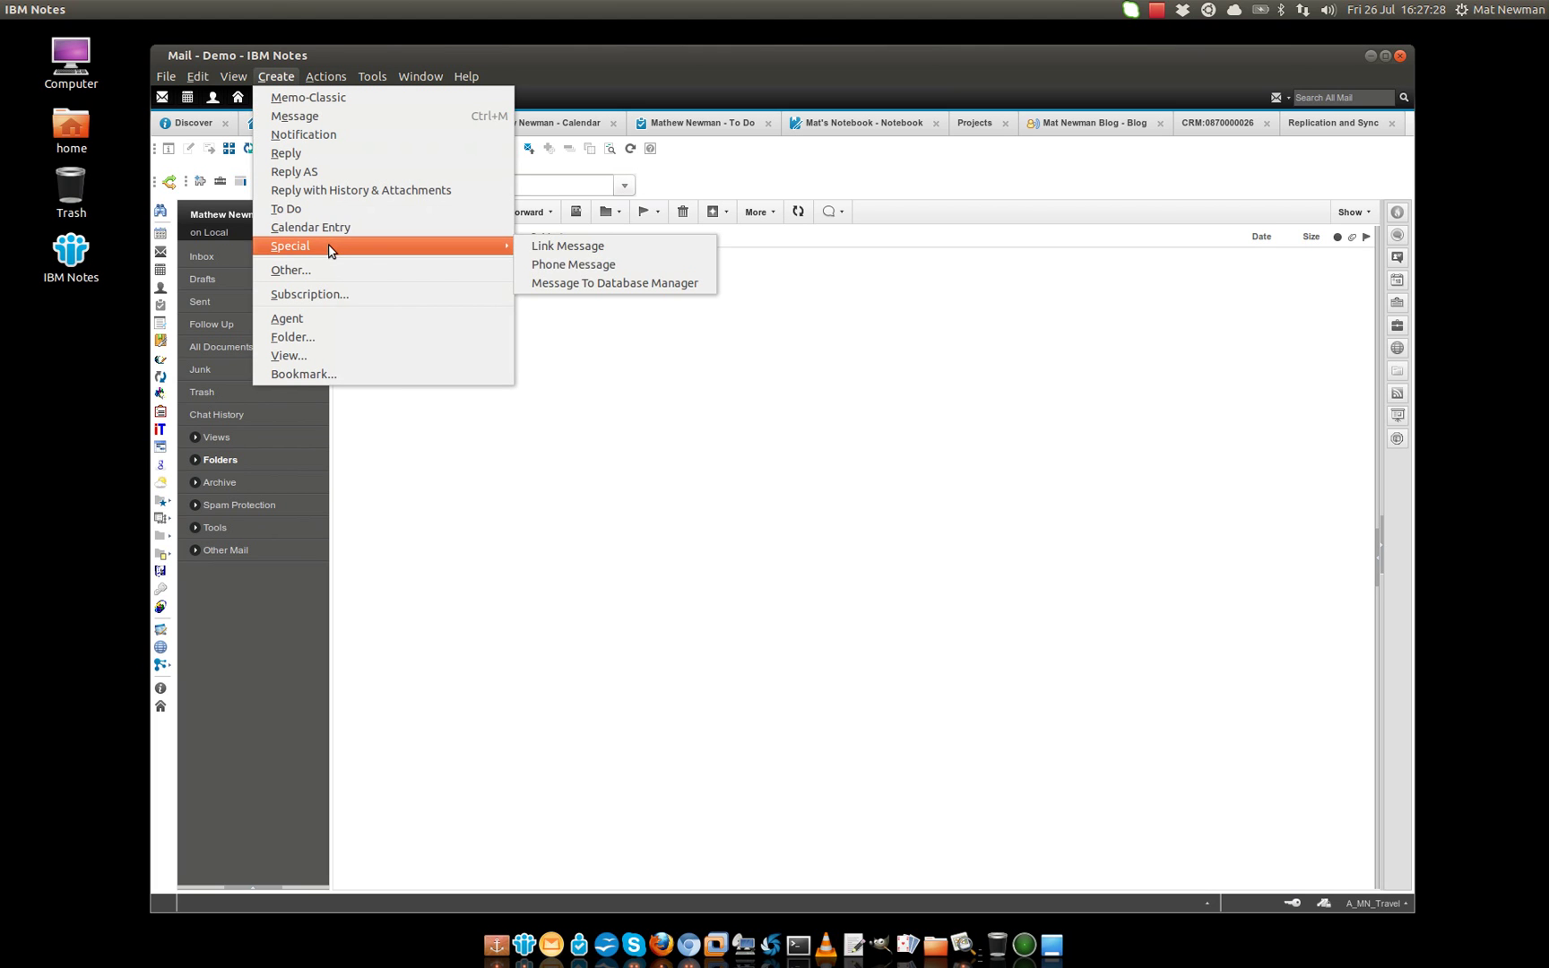
left_click(557, 266)
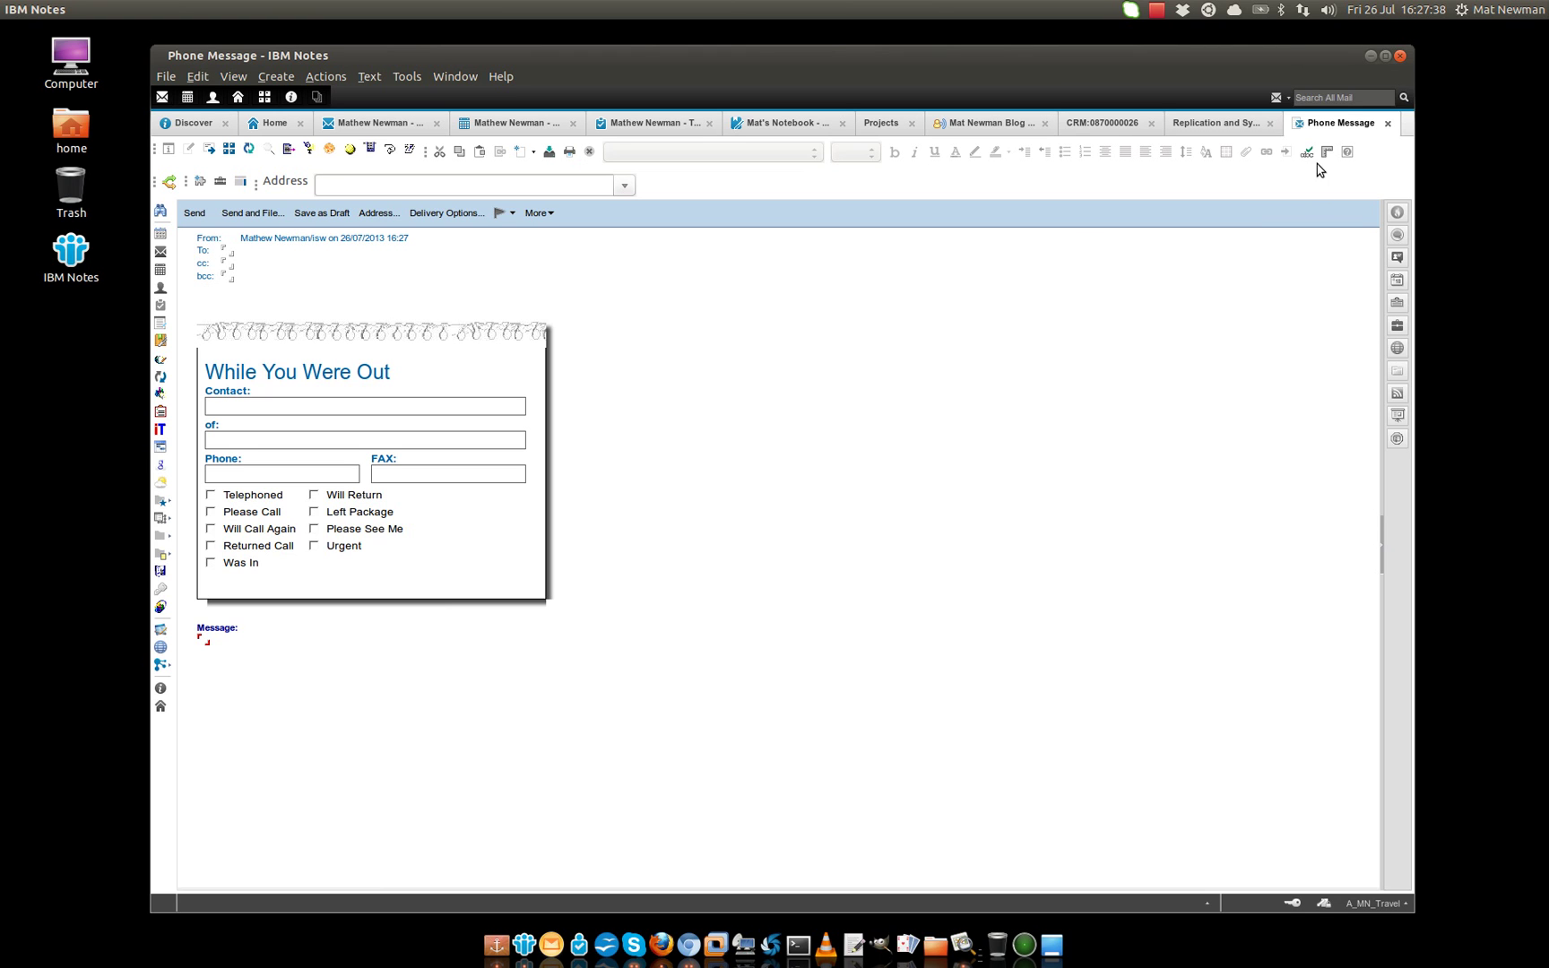
Bookmark the Phone Message tab into the More Bookmarks > Create folder
right_click(1315, 128)
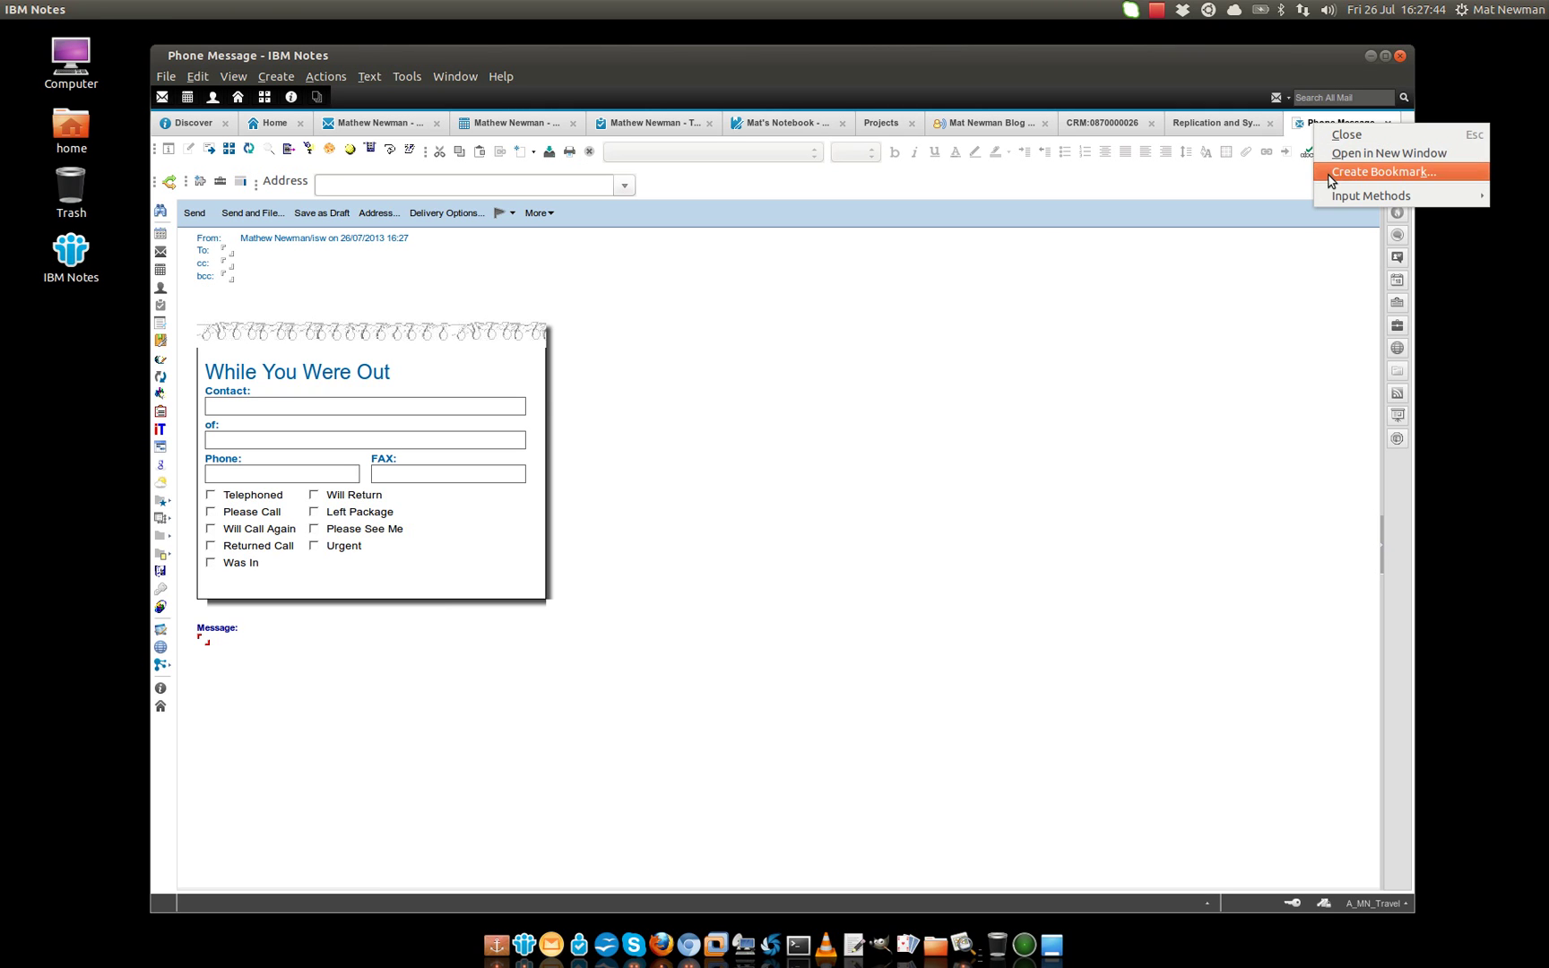
left_click(1380, 172)
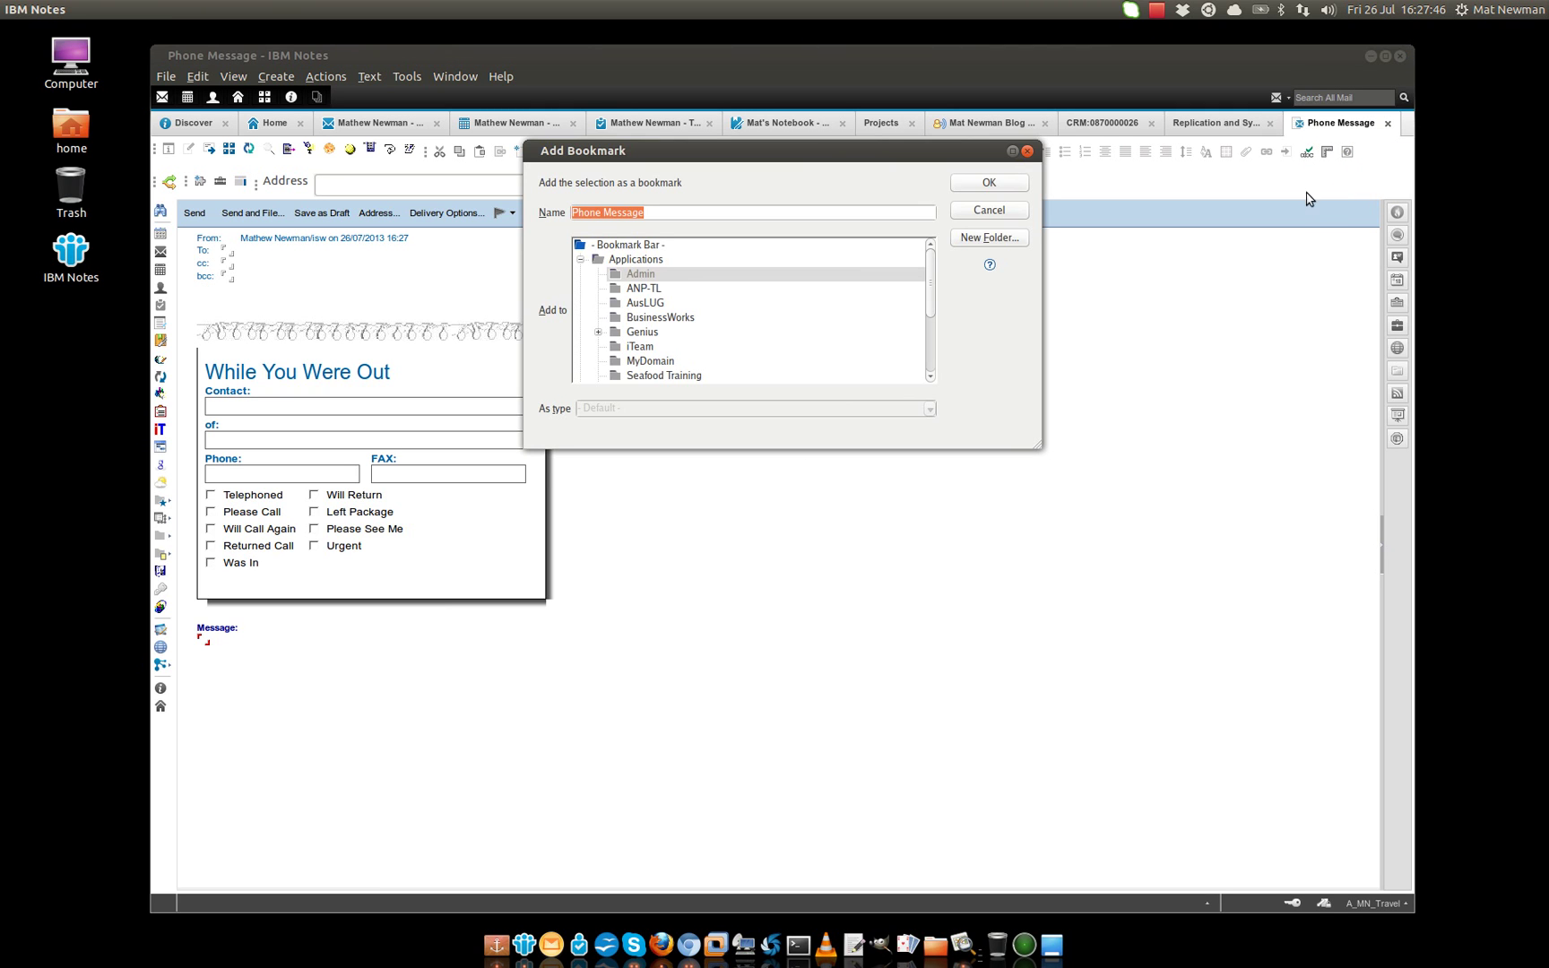
left_click(581, 259)
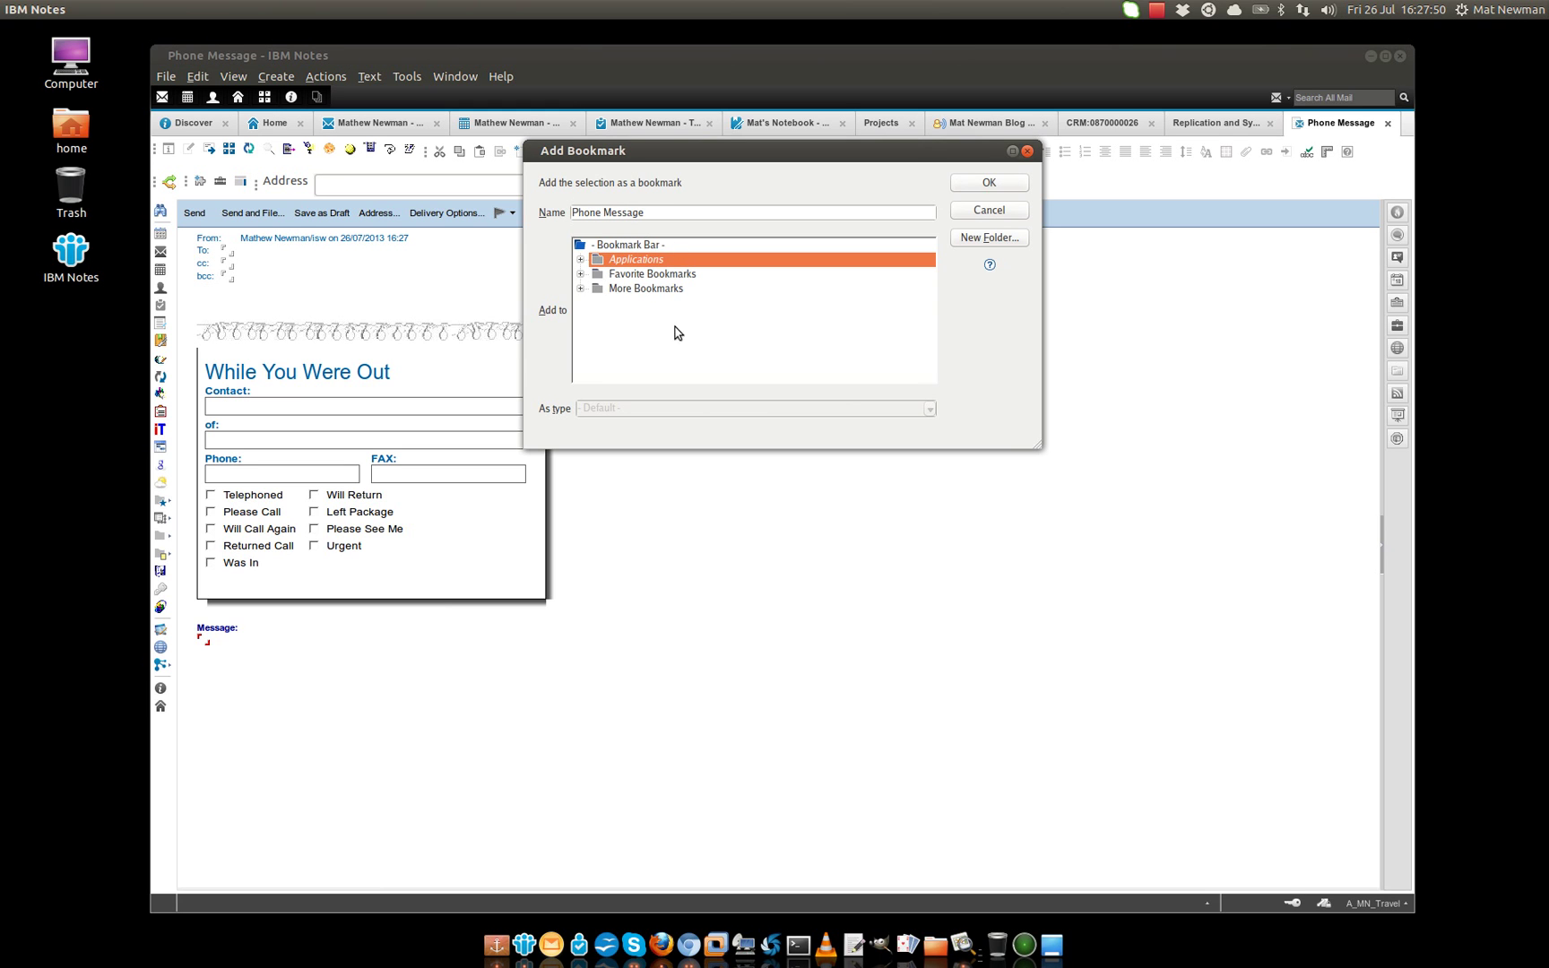
left_click(583, 290)
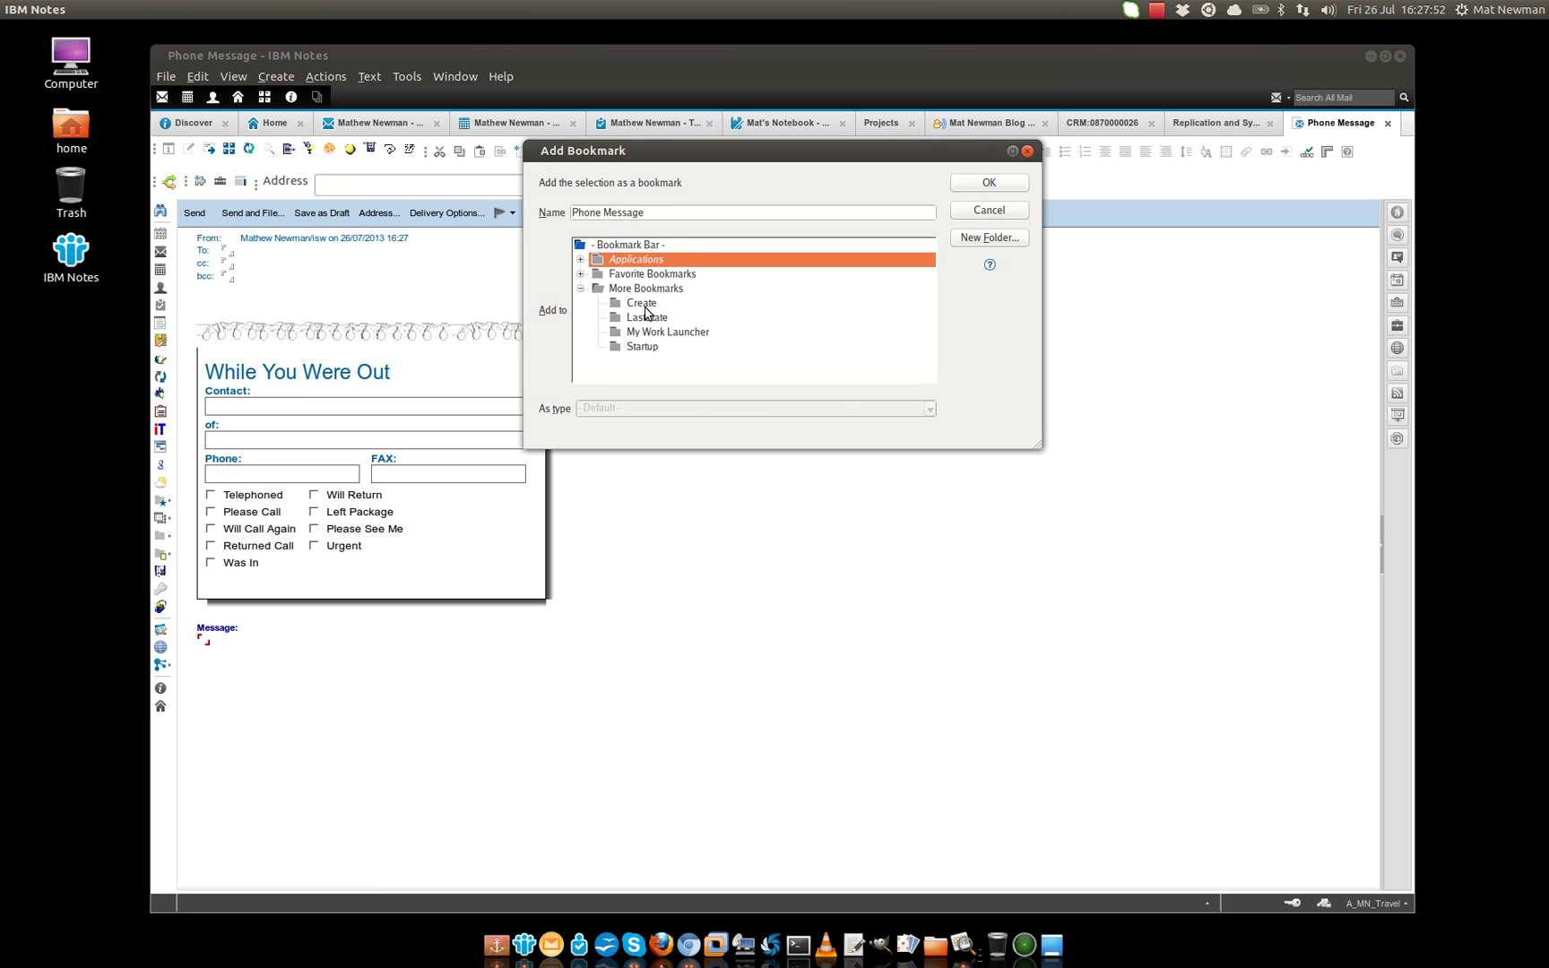
left_click(641, 303)
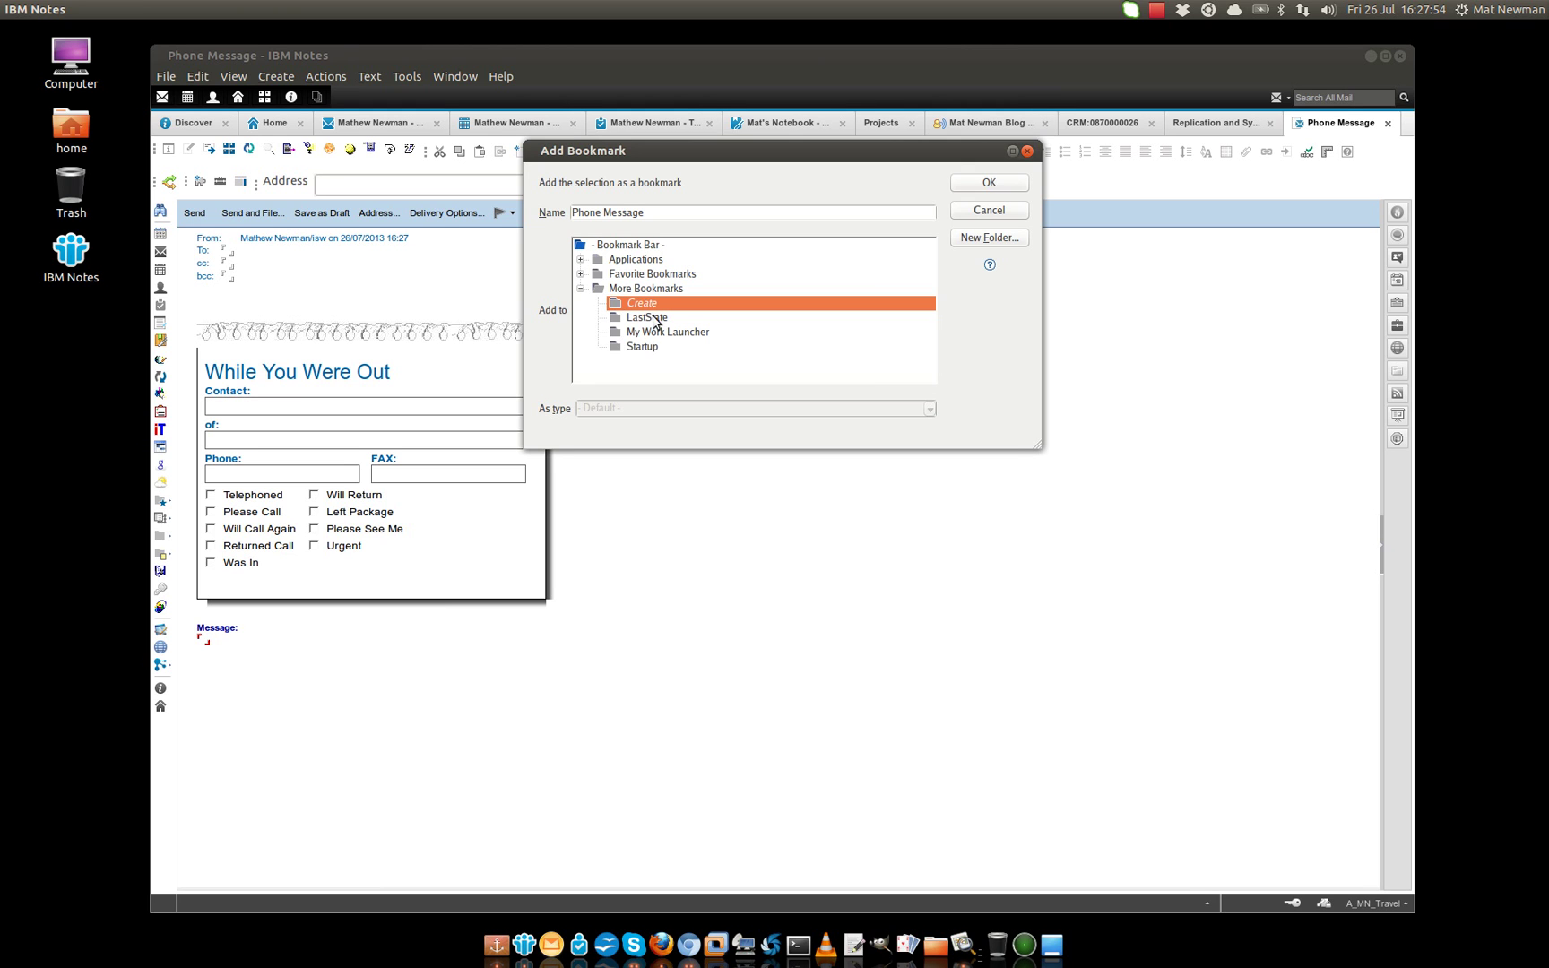
key("Return")
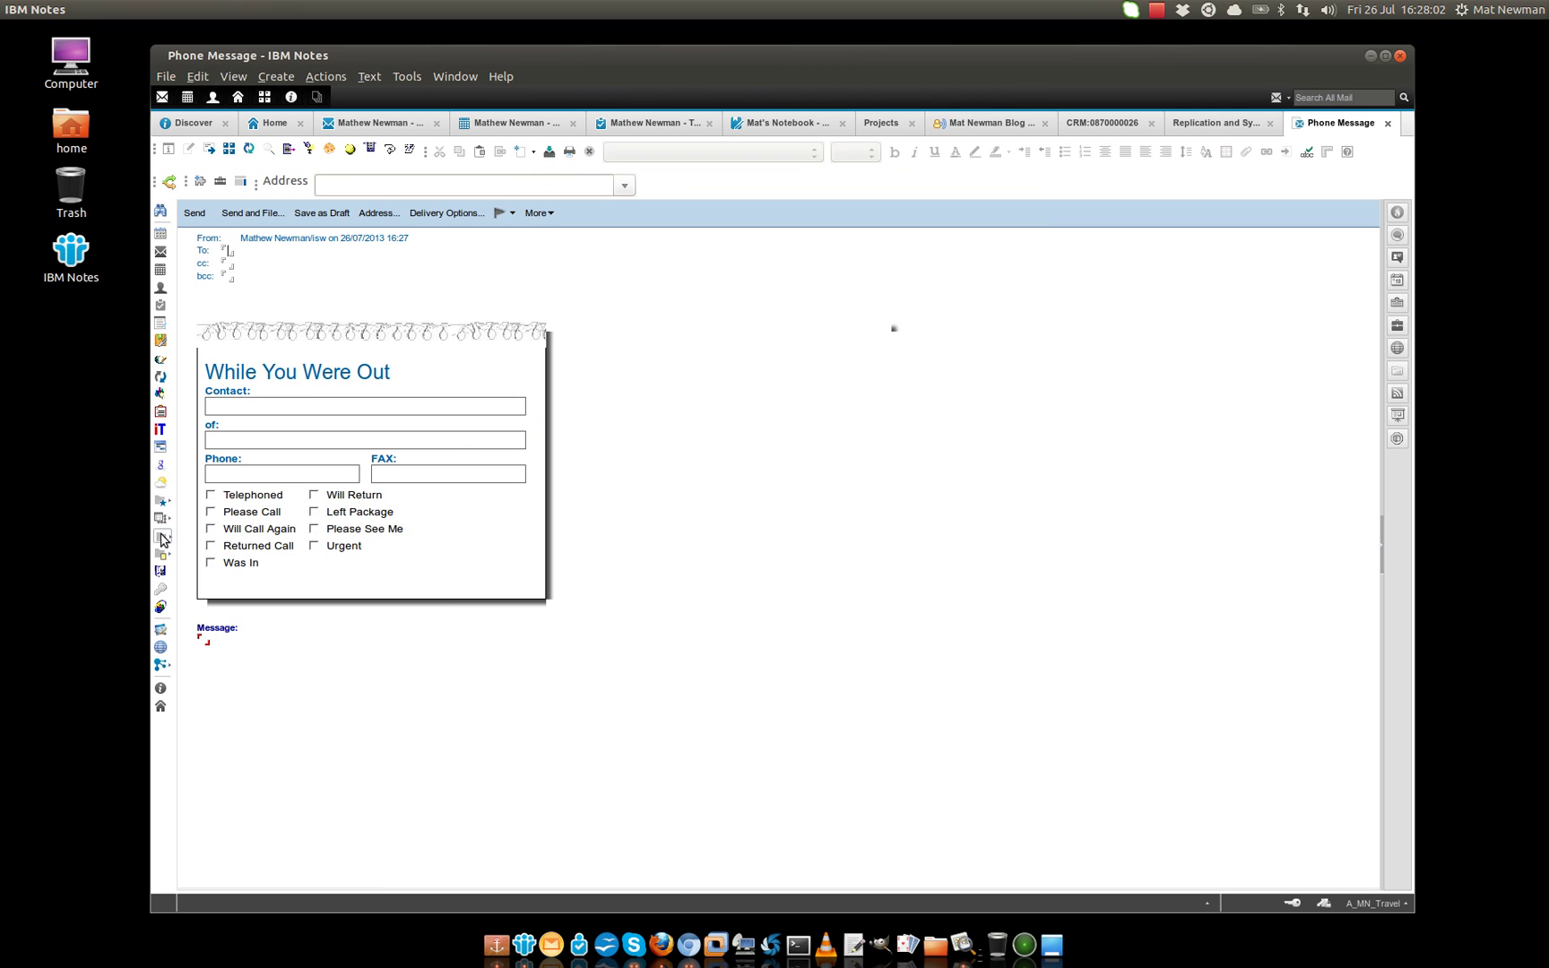
Check the Create bookmark folder, then start a New Notebook Entry from the toolbar
left_click(163, 539)
mouse_move(235, 542)
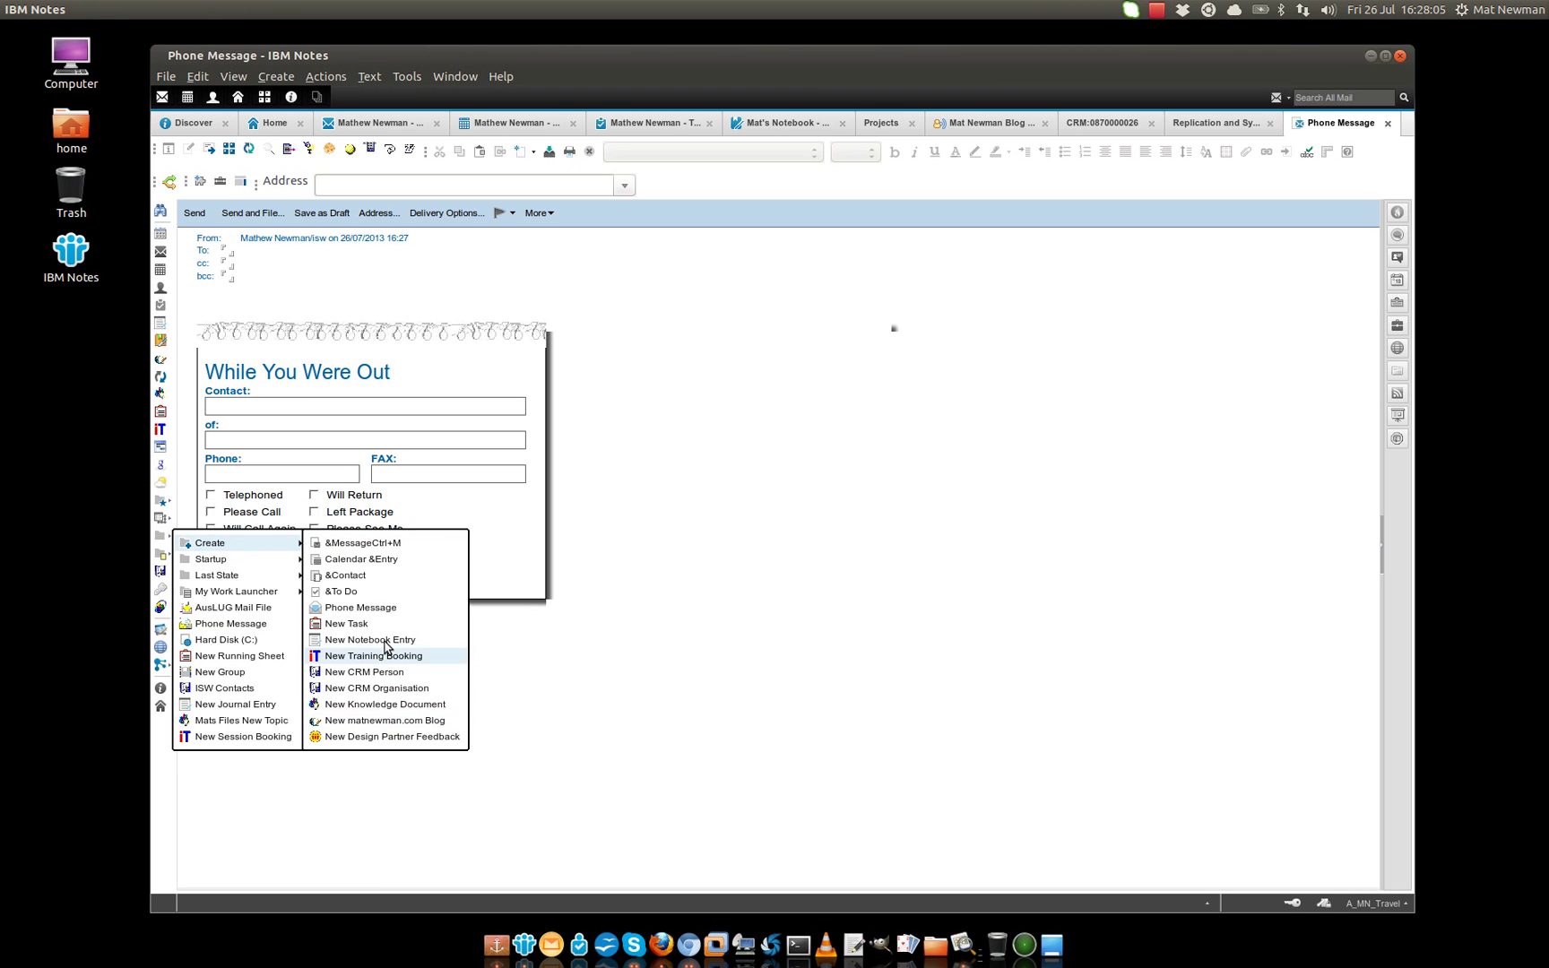
left_click(394, 695)
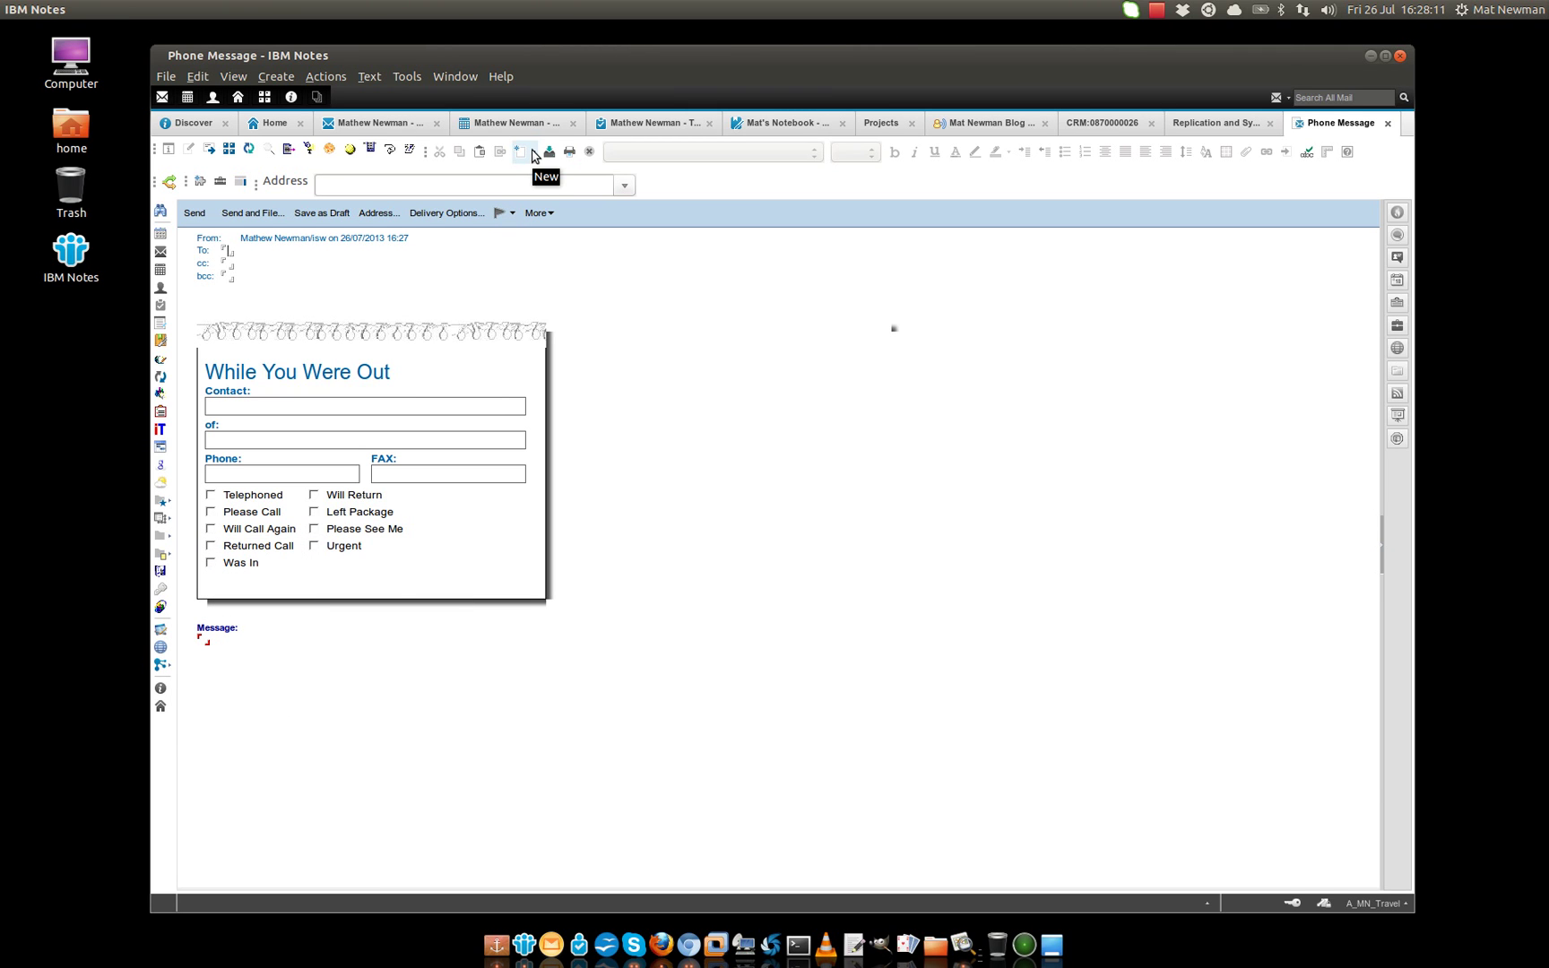
left_click(533, 153)
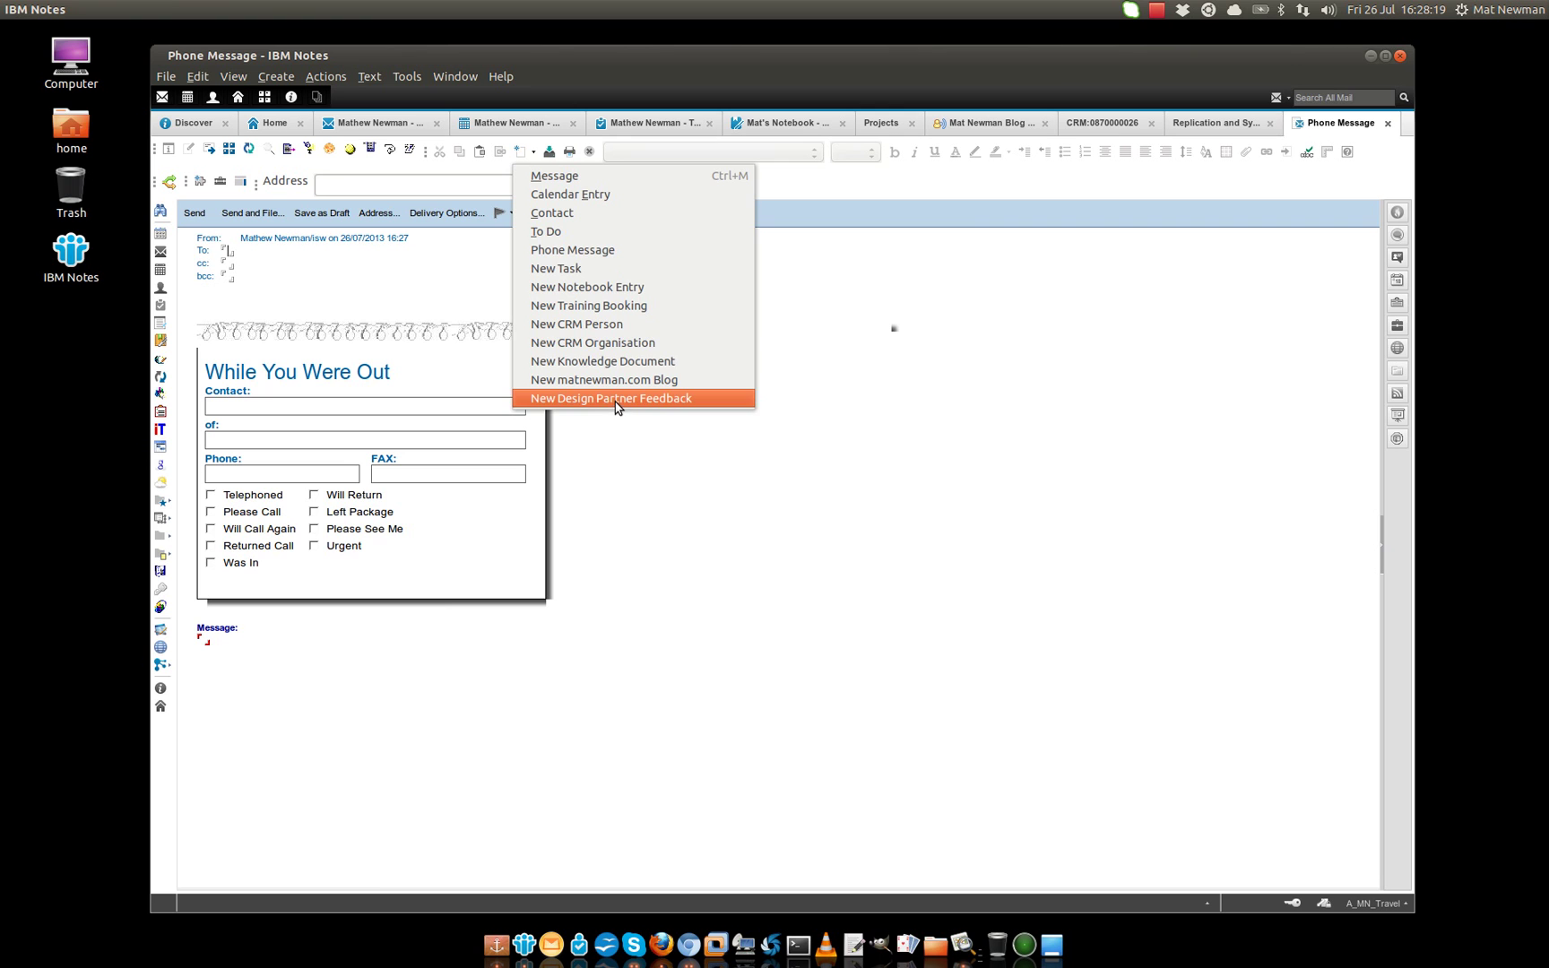
left_click(597, 290)
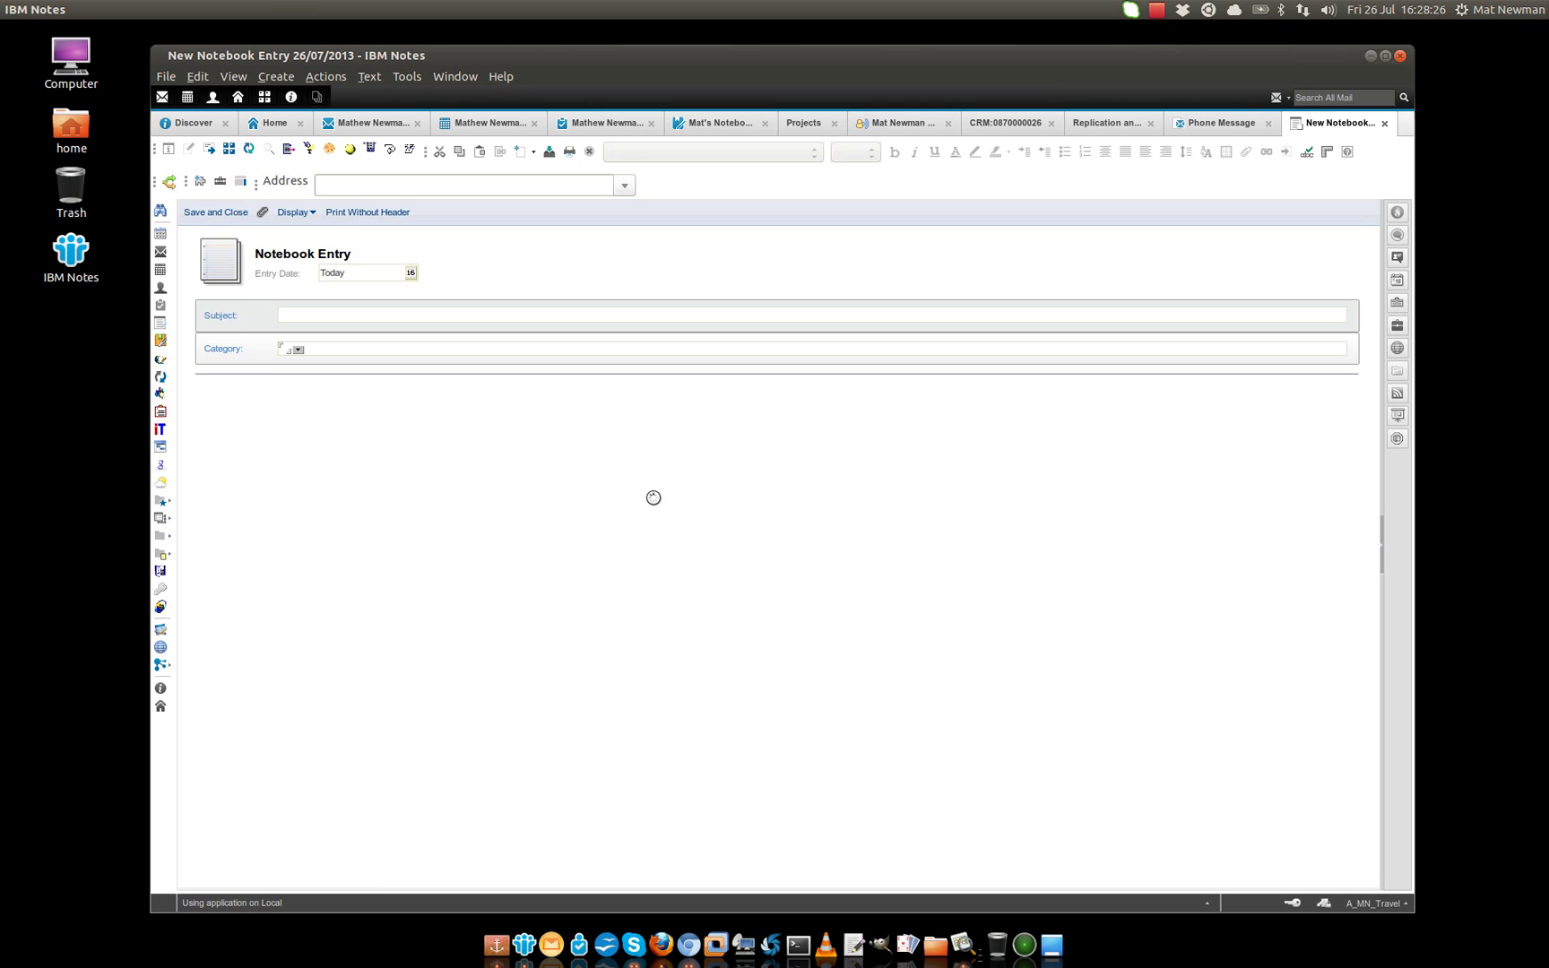
Close the entry and create a new one from Mat's Notebook's action bar
key("Escape")
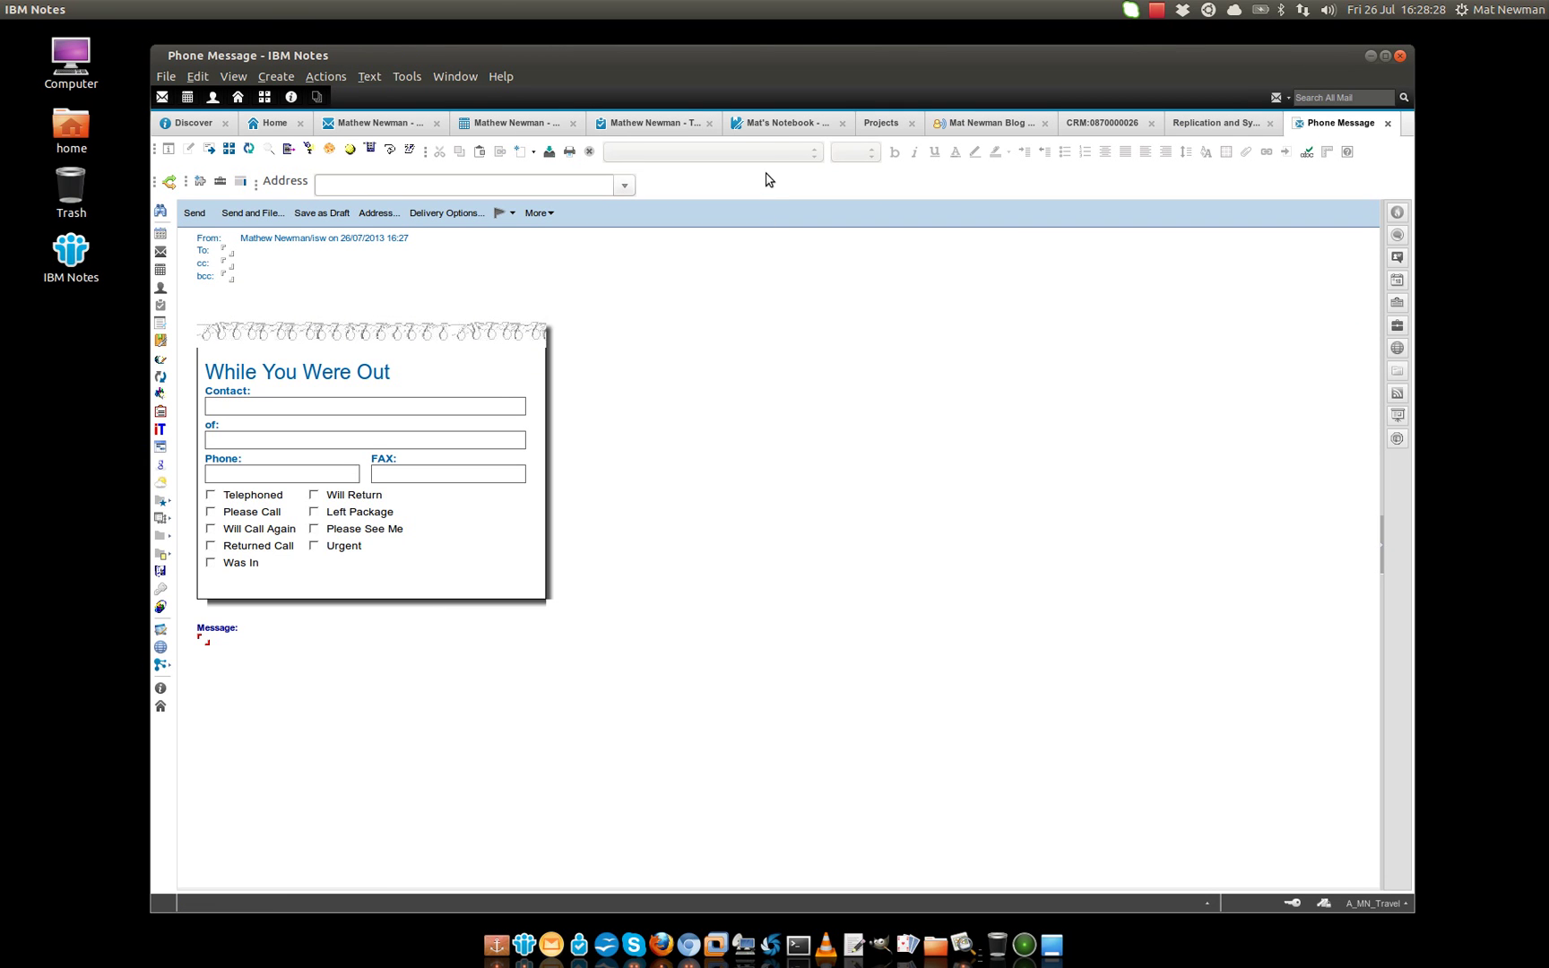
left_click(781, 121)
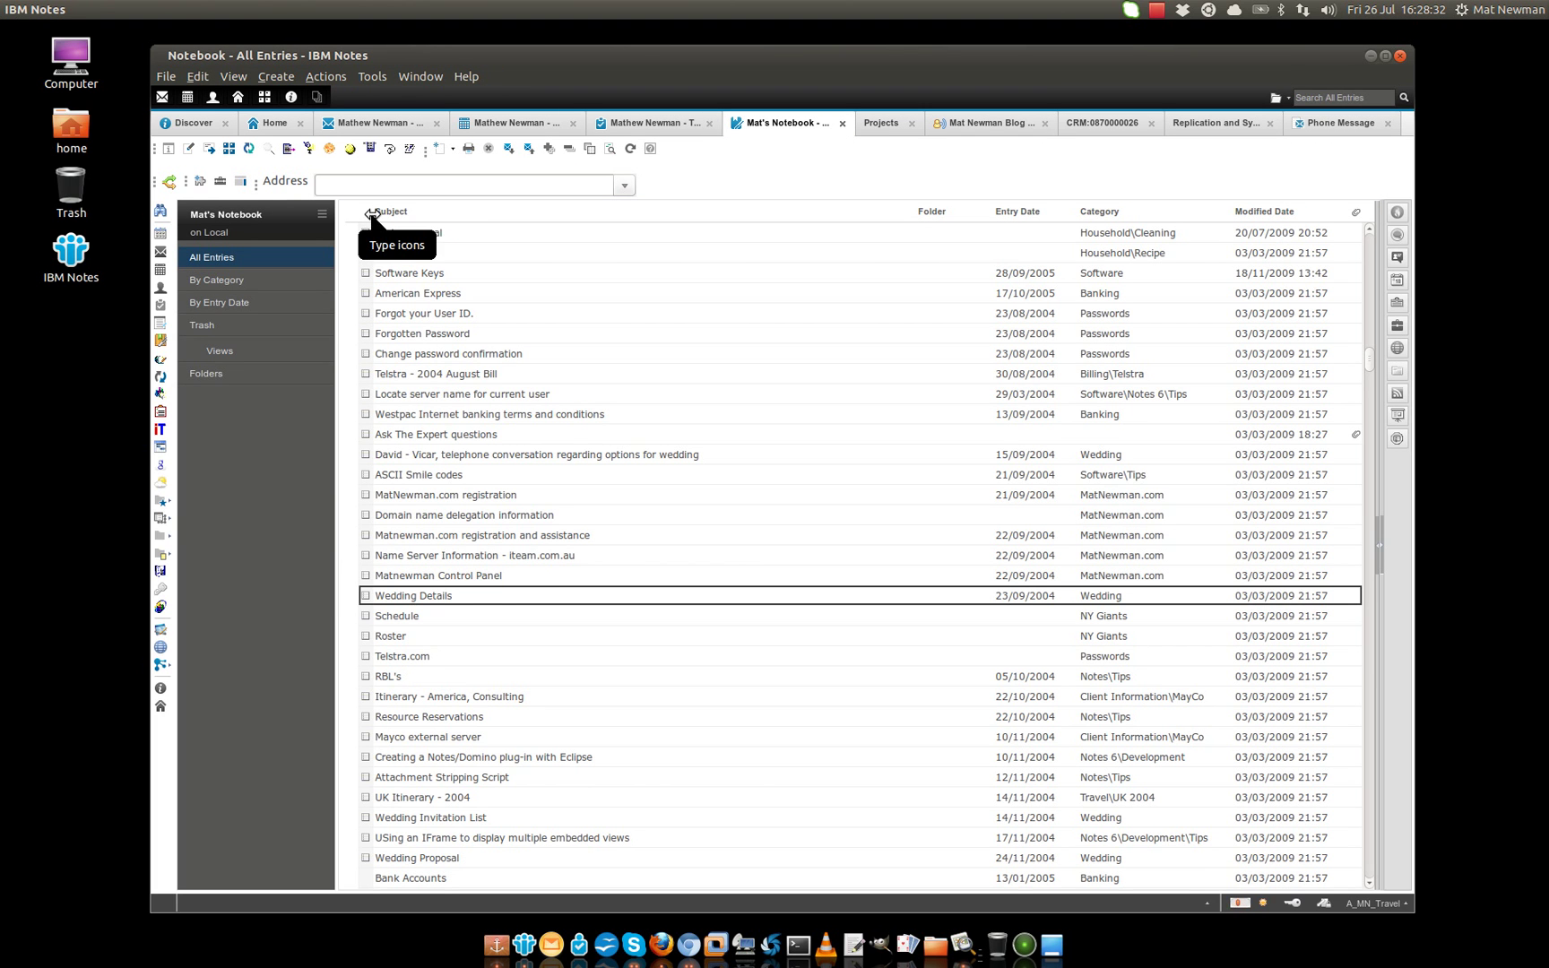
left_click(357, 213)
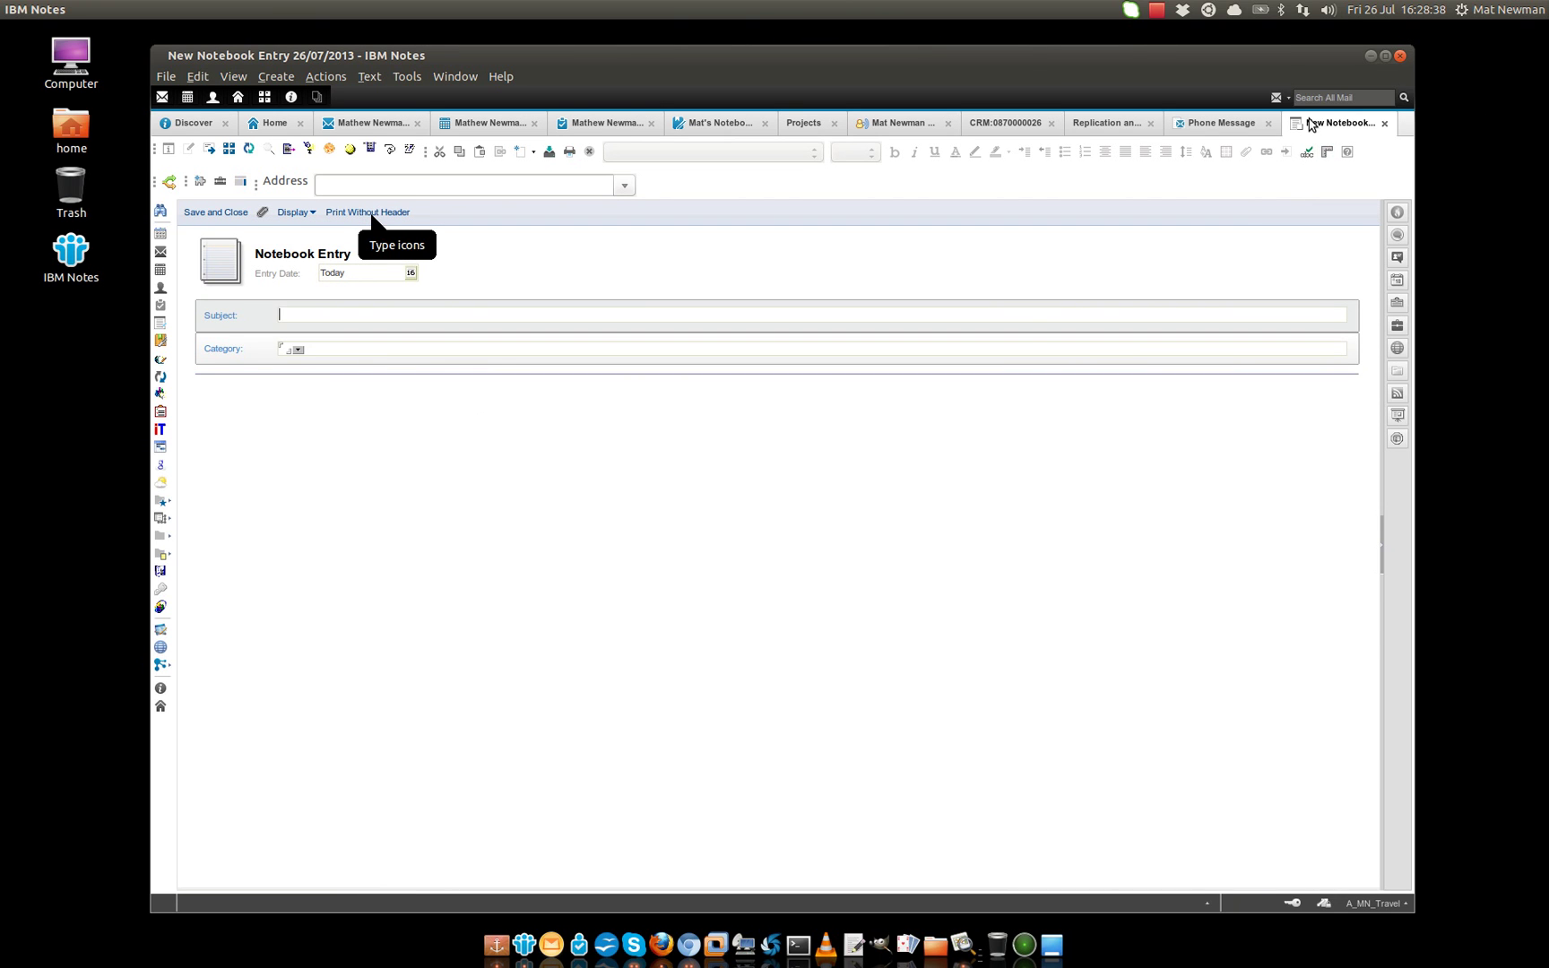
Bookmark the New Notebook Entry tab into the More Bookmarks > Create folder
right_click(1311, 124)
left_click(1379, 168)
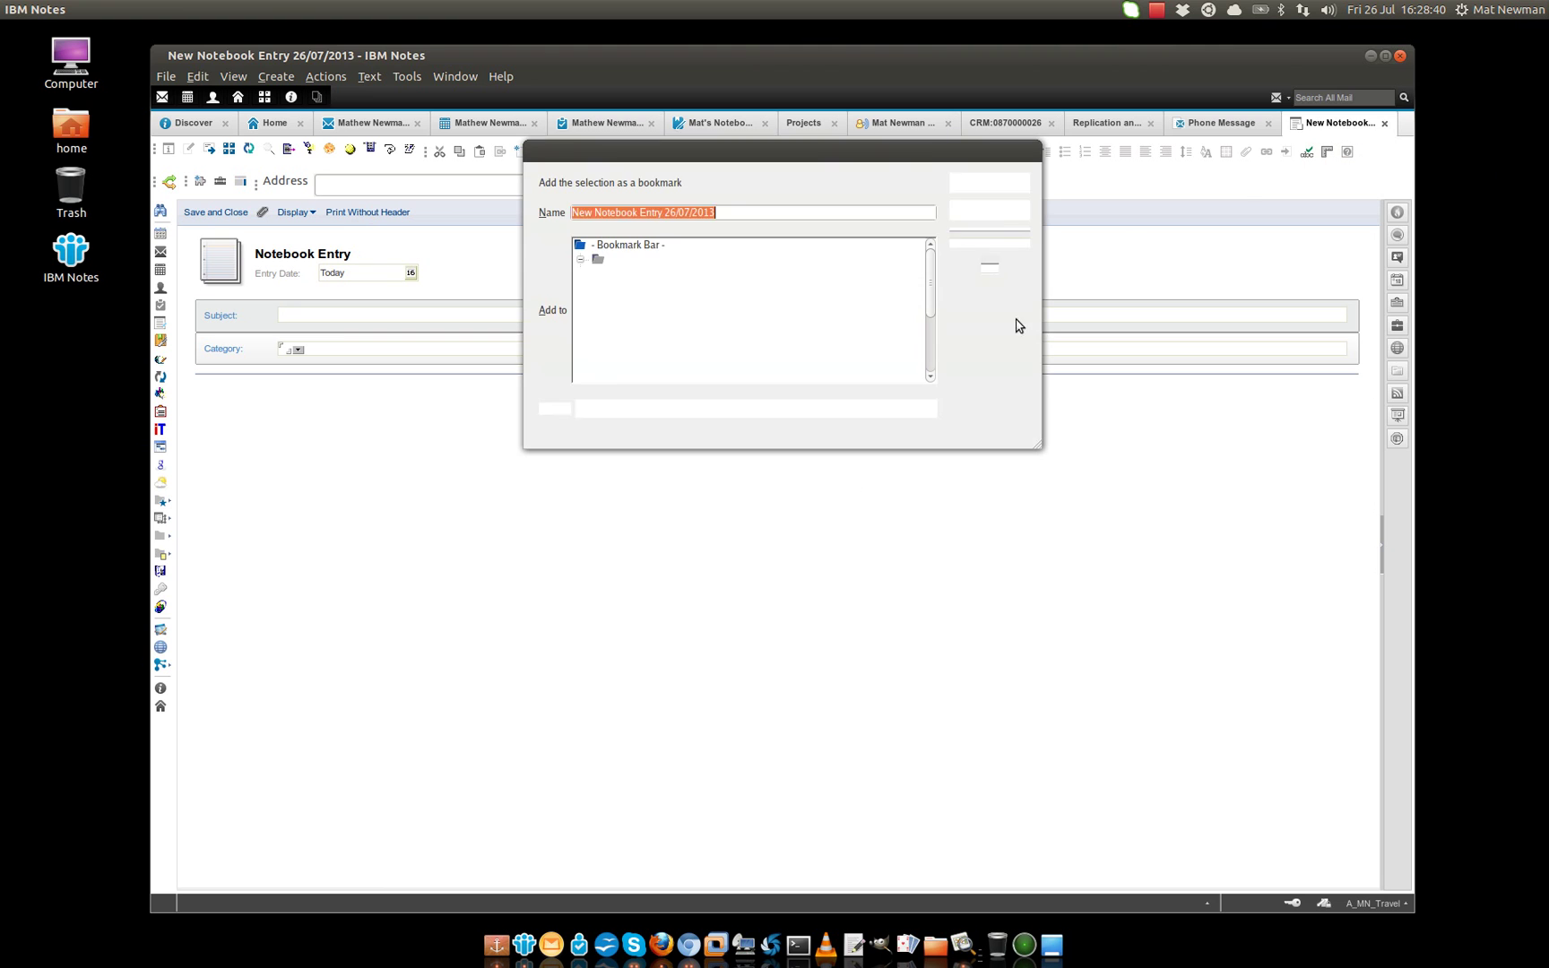
left_click(580, 260)
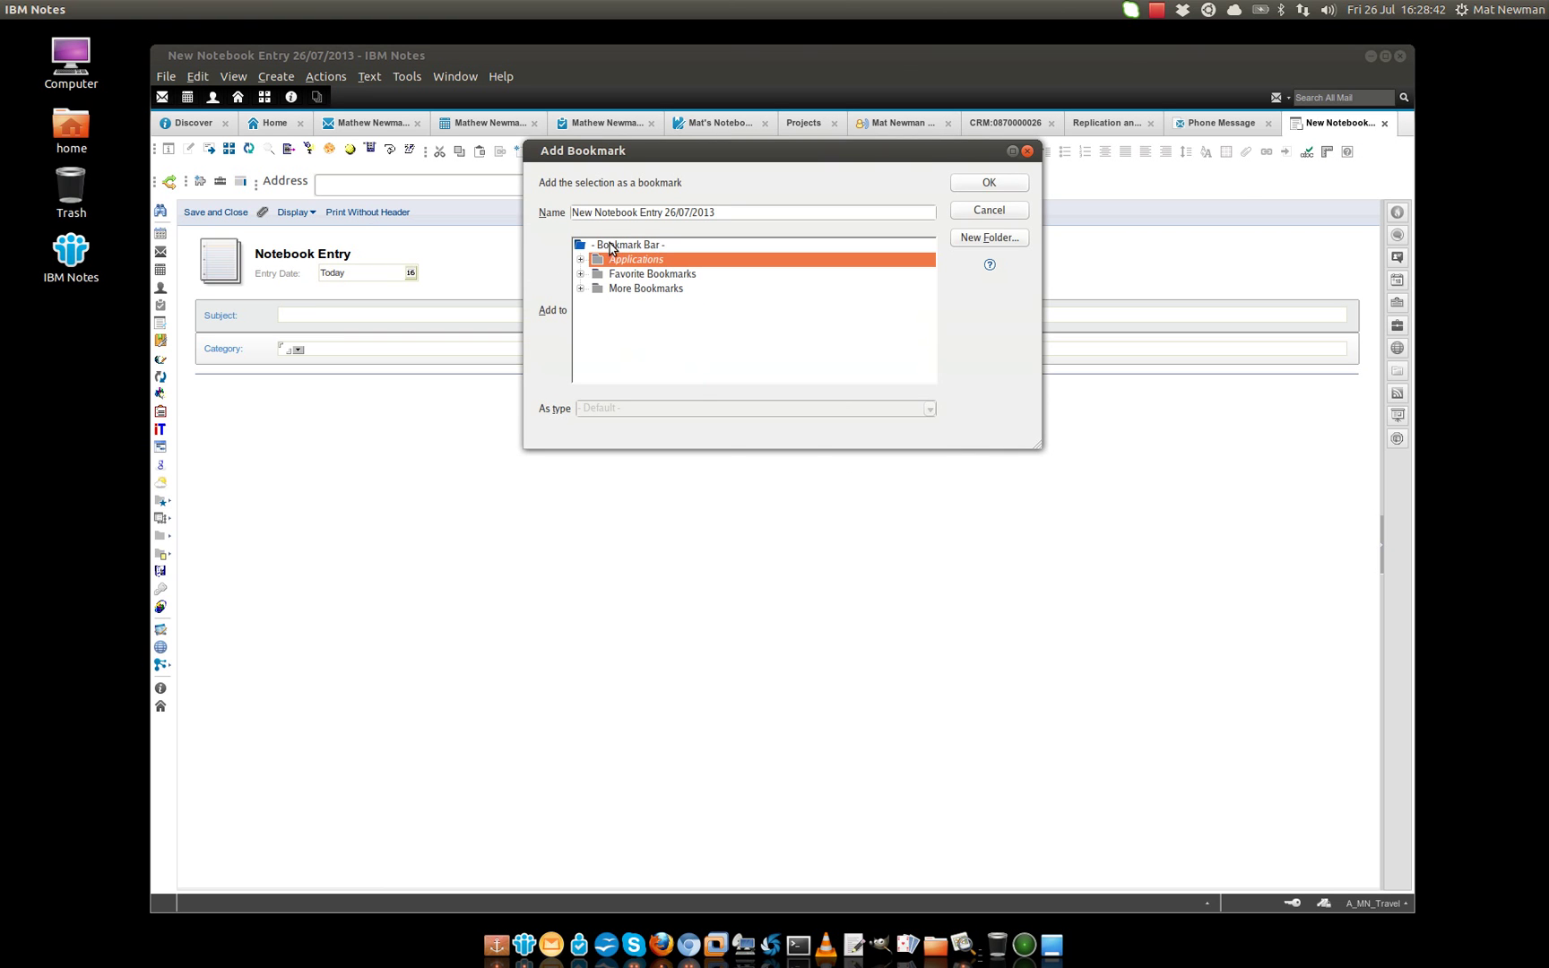
left_click(580, 289)
left_click(638, 304)
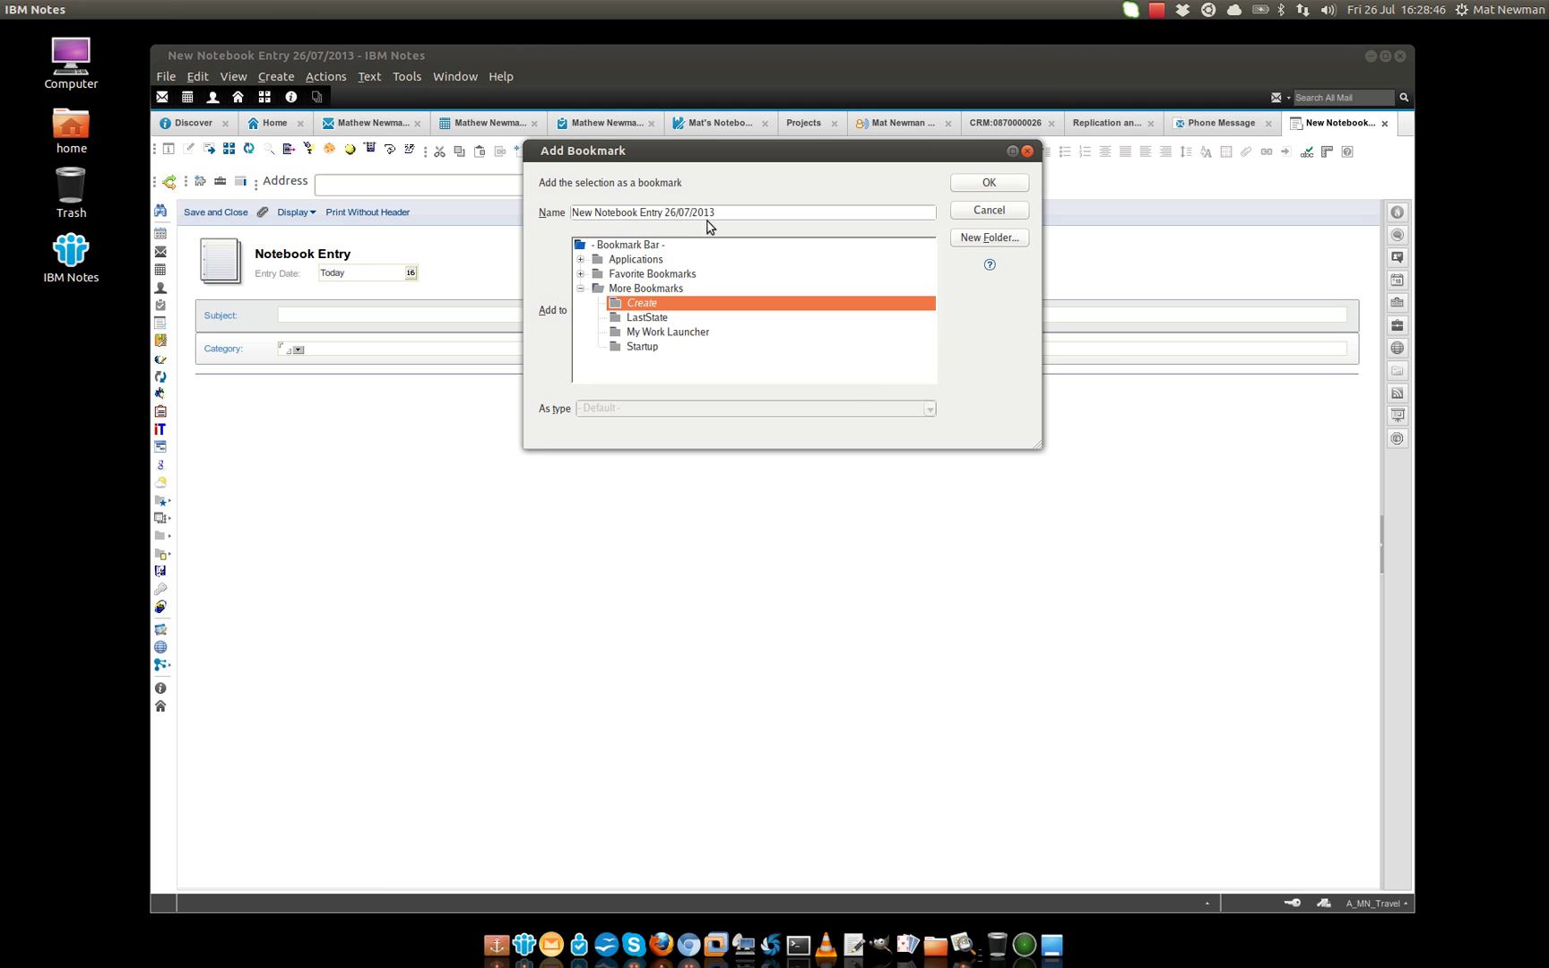
left_click(995, 212)
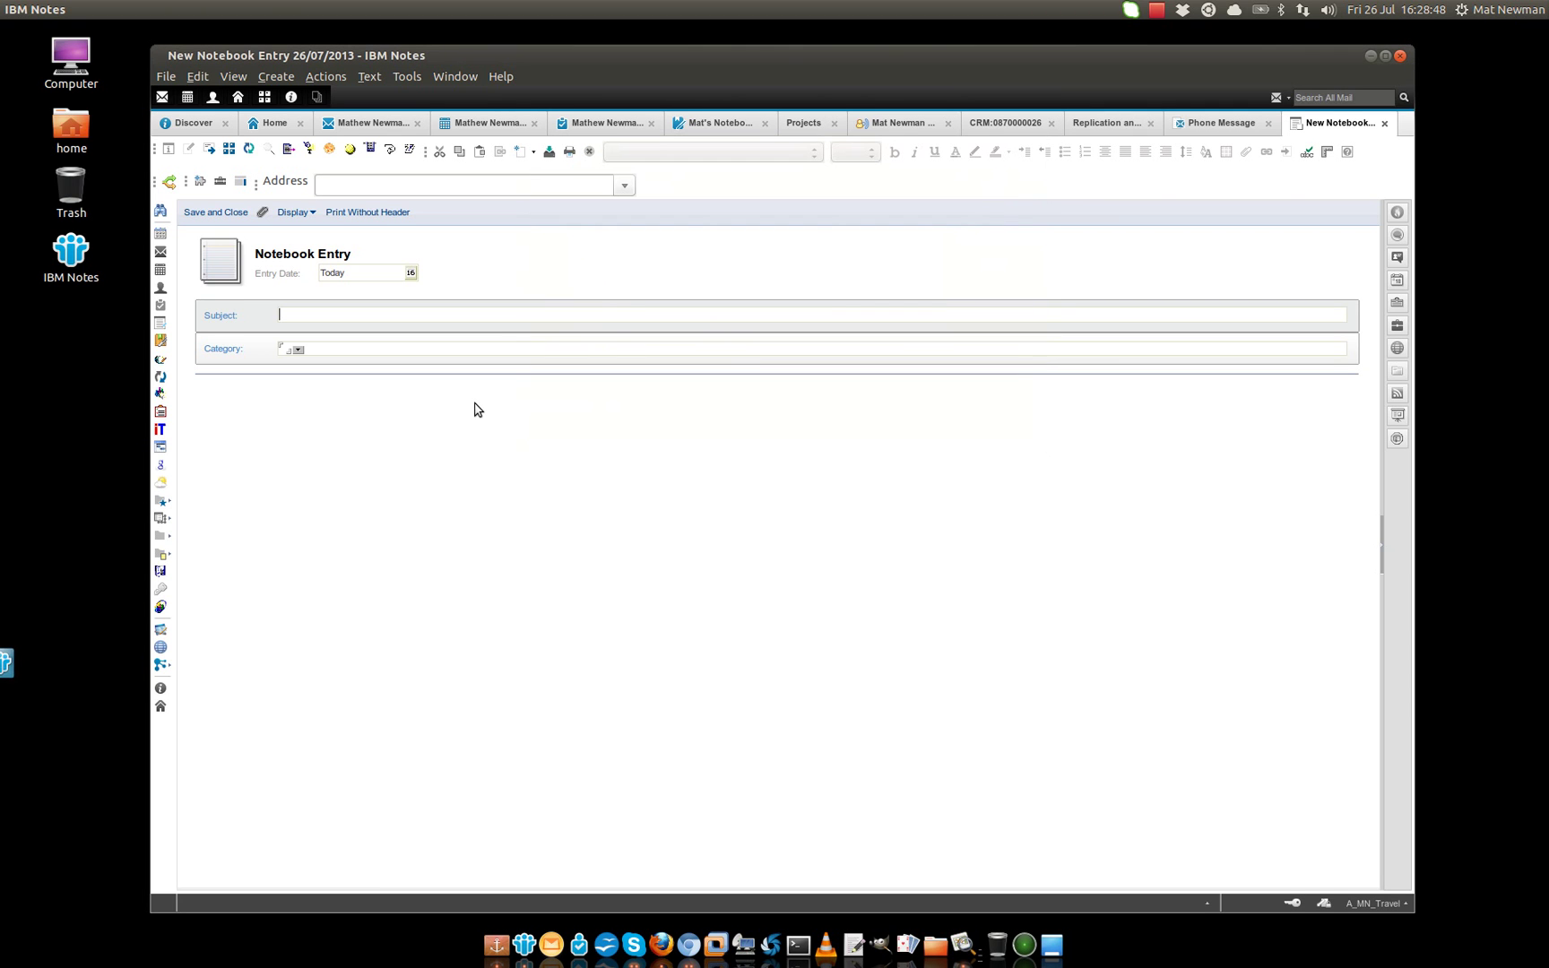